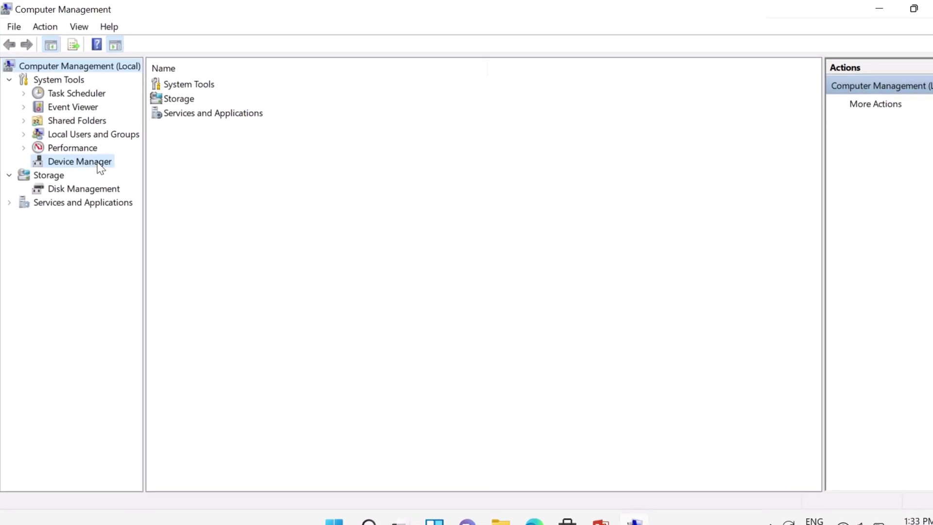
Select the flagged Intel High Definition Audio device under Other devices in Device Manager
left_click(100, 168)
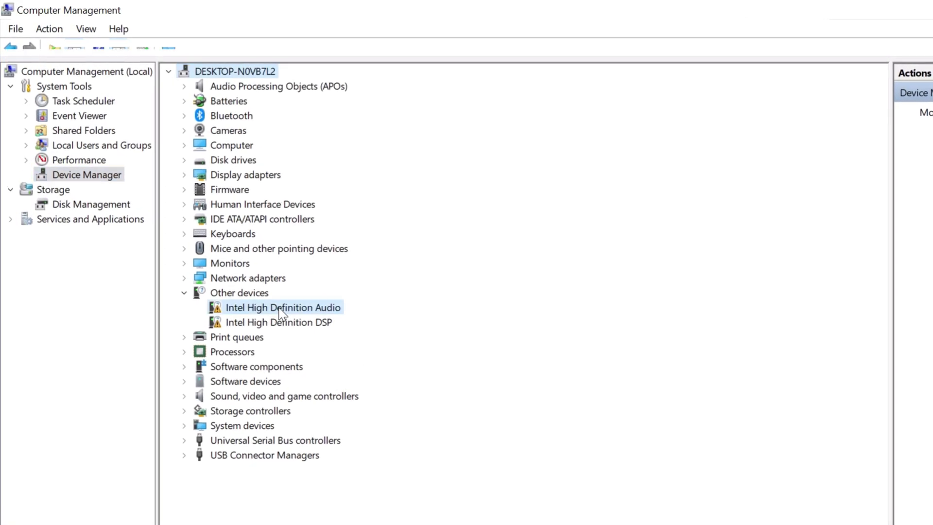
left_click(281, 310)
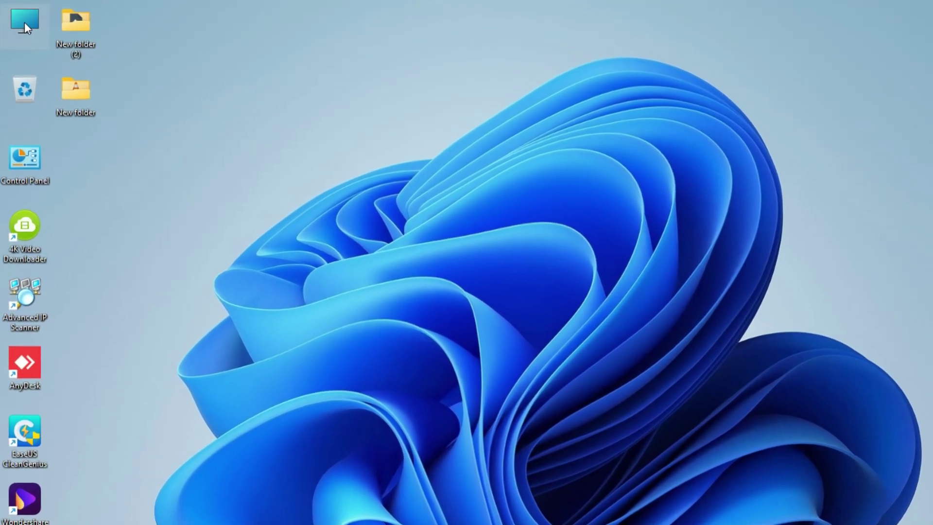
Launch Computer Management from the This PC context menu via Show more options > Manage
right_click(25, 24)
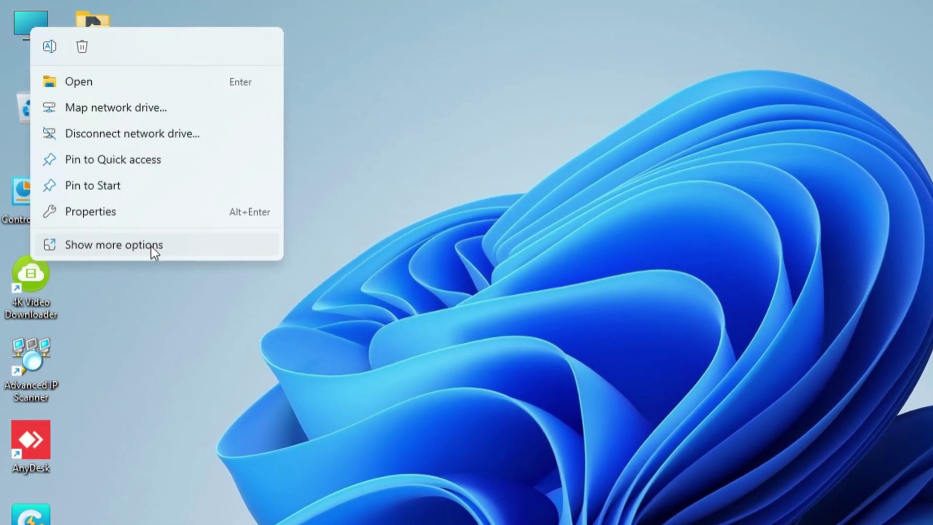
left_click(153, 248)
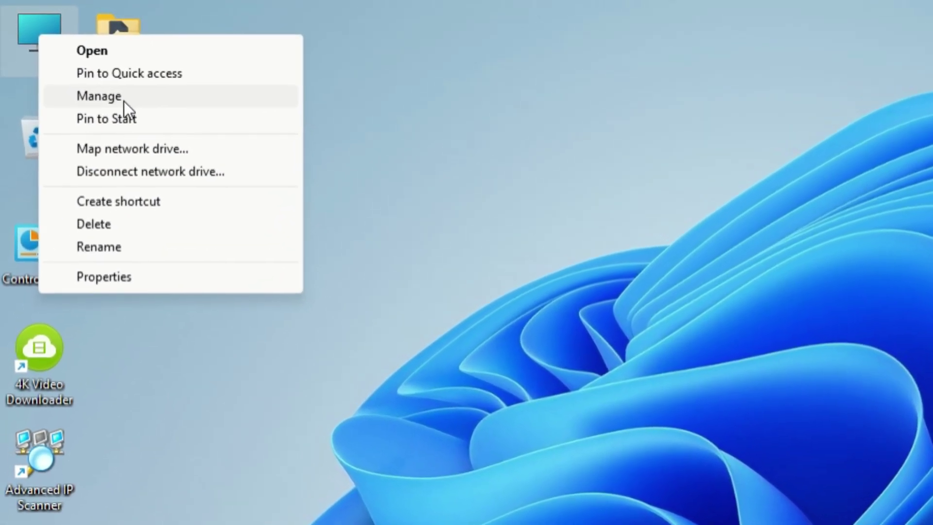
left_click(131, 103)
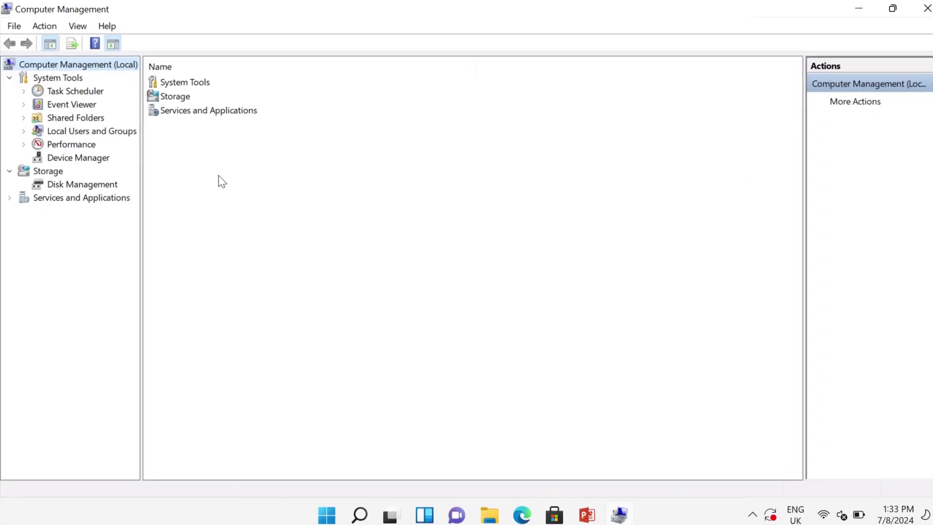
In Device Manager, inspect the flagged Intel High Definition Audio and DSP devices, ending on Audio
left_click(95, 158)
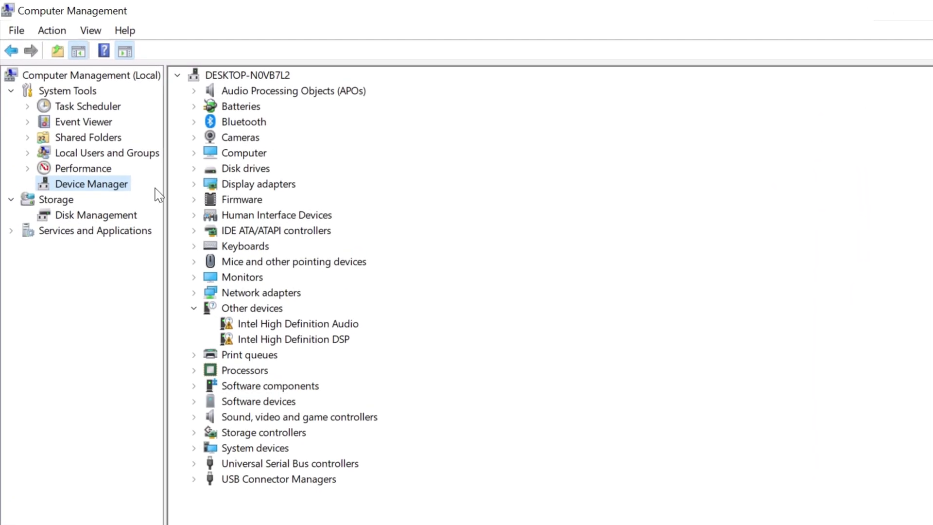
left_click(296, 324)
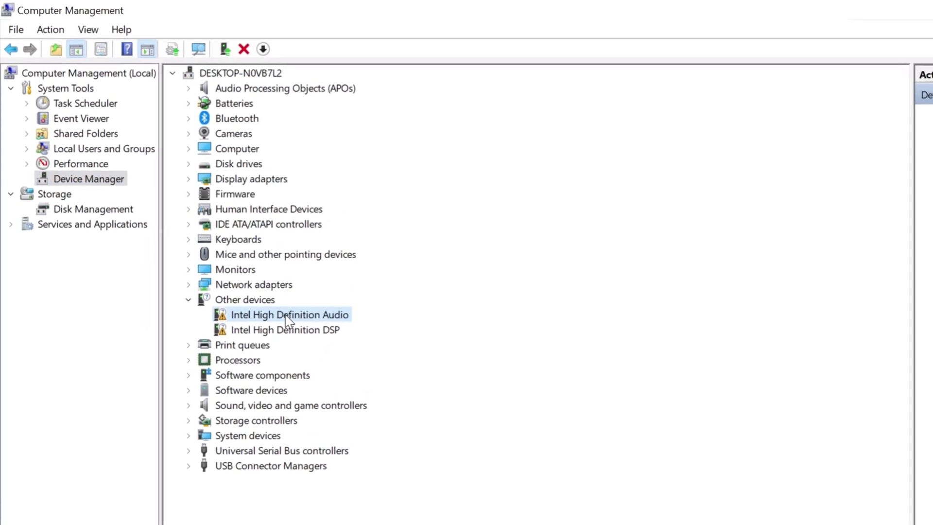
left_click(284, 333)
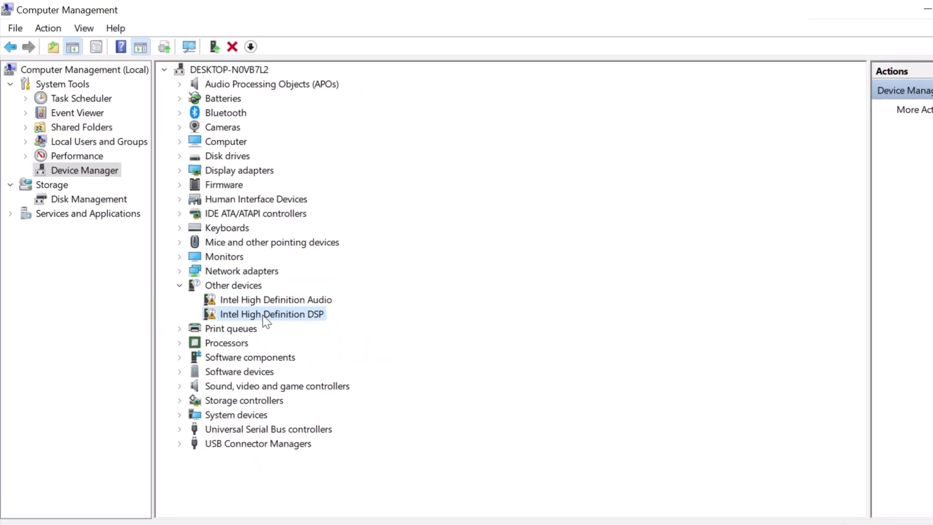
left_click(259, 301)
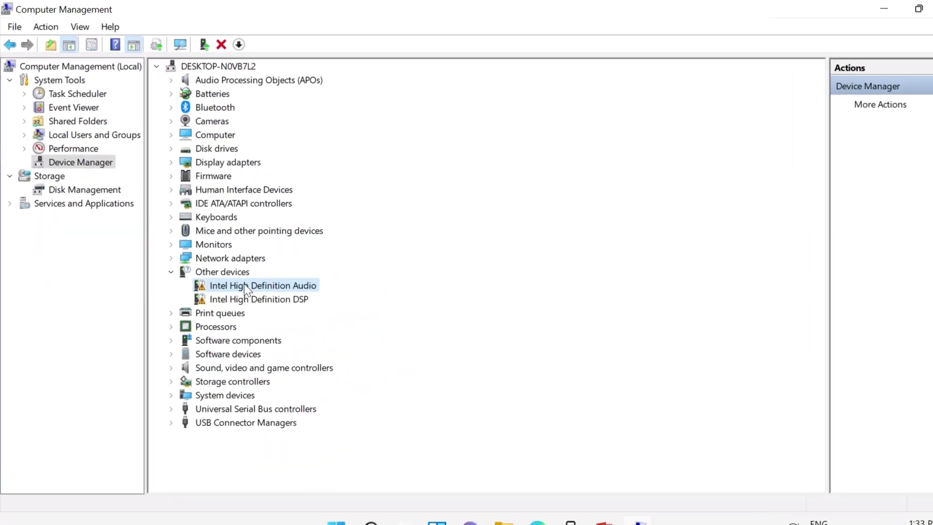
Show the Hardware IDs of Intel High Definition Audio in its Properties Details
right_click(250, 293)
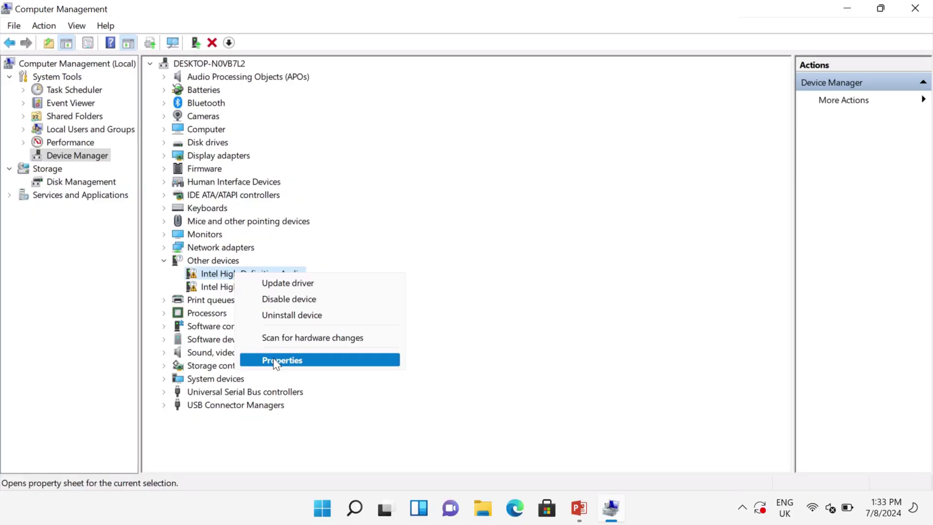
left_click(276, 360)
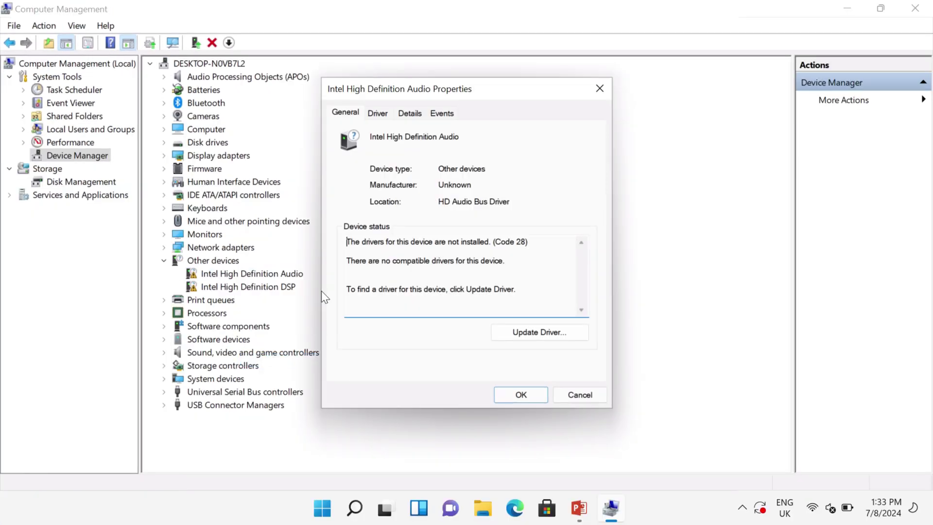
left_click(408, 114)
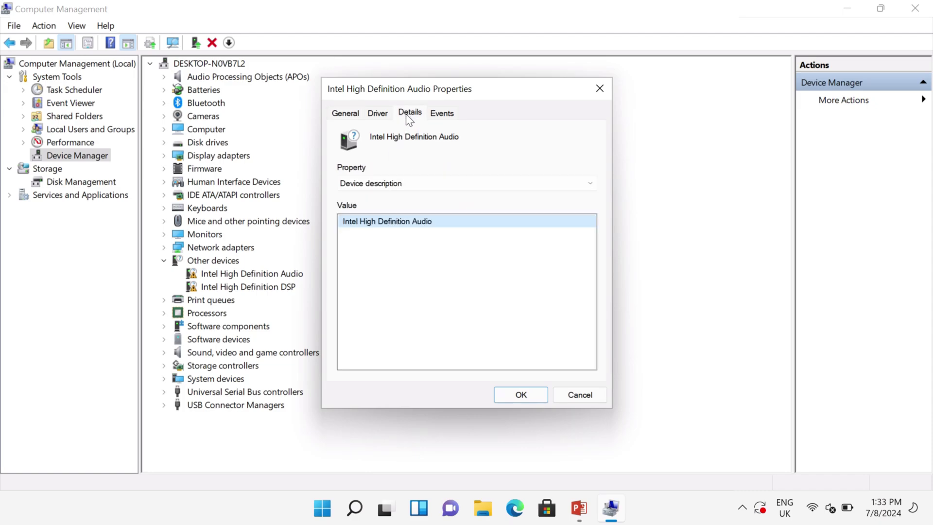
left_click(379, 182)
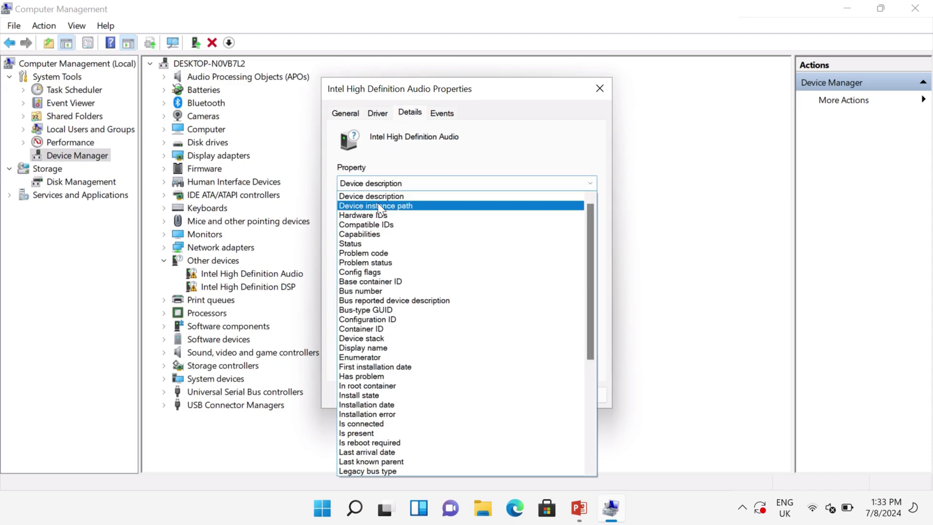
left_click(377, 216)
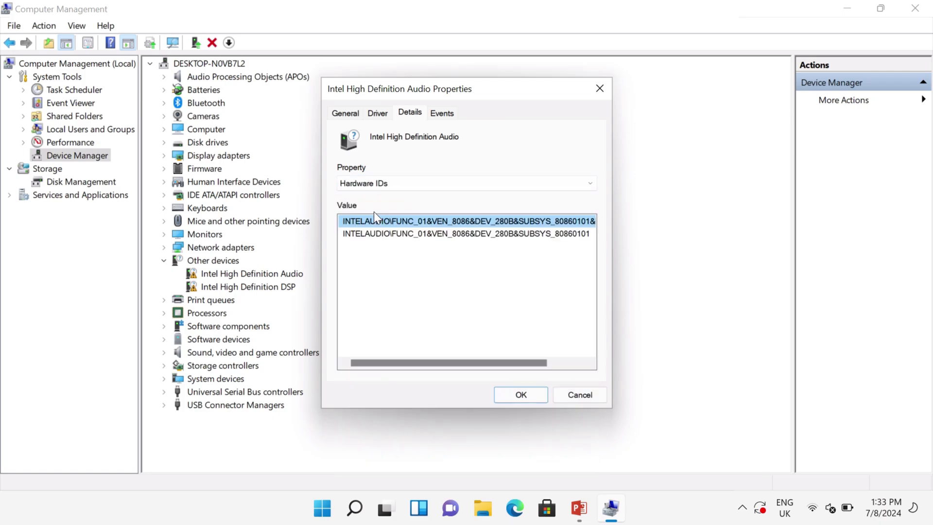
Copy the first hardware ID of the Intel High Definition Audio device
right_click(398, 223)
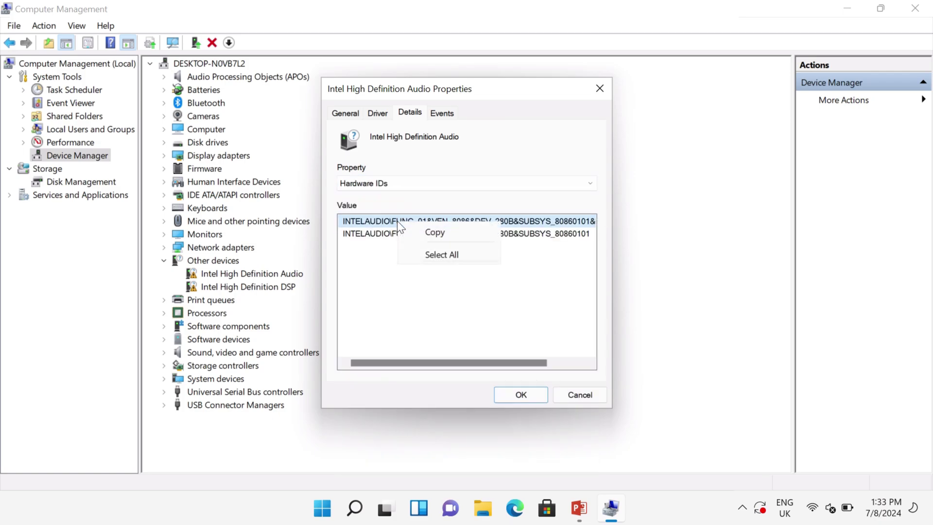
left_click(431, 233)
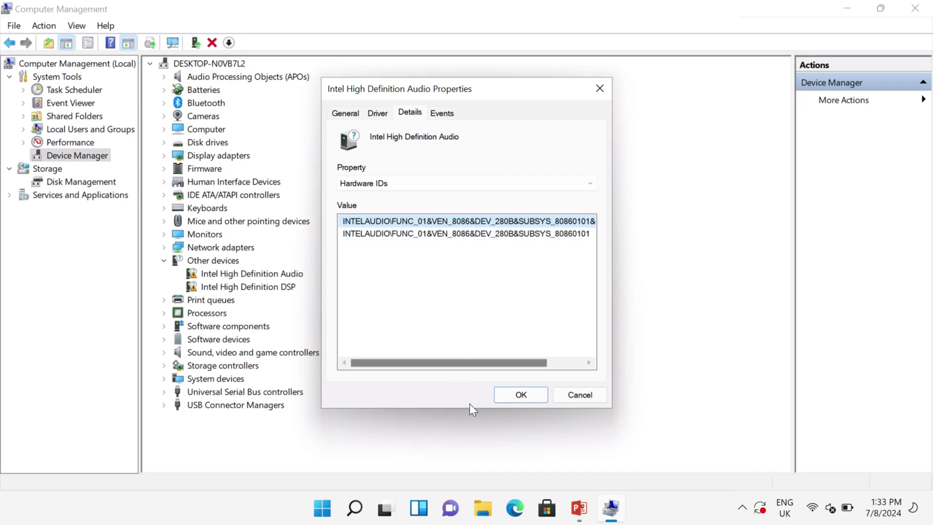
Search Google in Edge for the pasted hardware ID
left_click(513, 510)
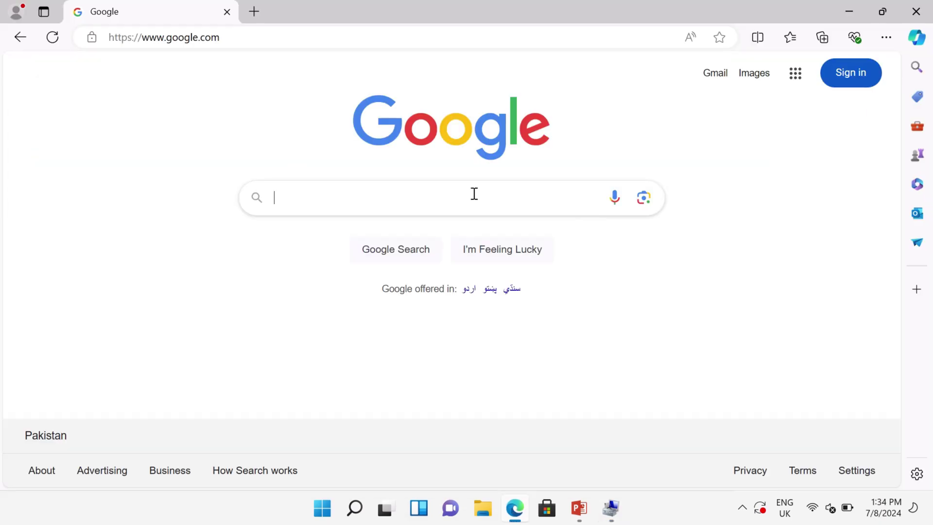
left_click(474, 194)
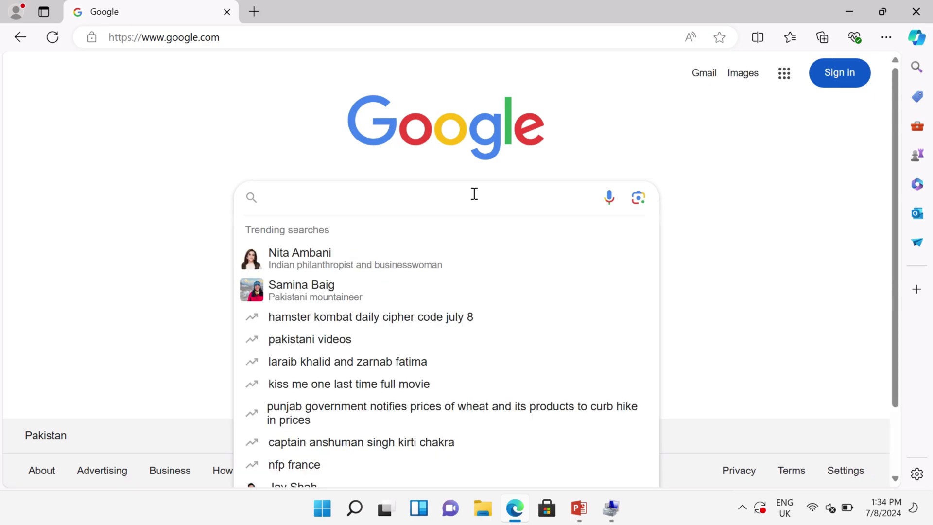
right_click(473, 193)
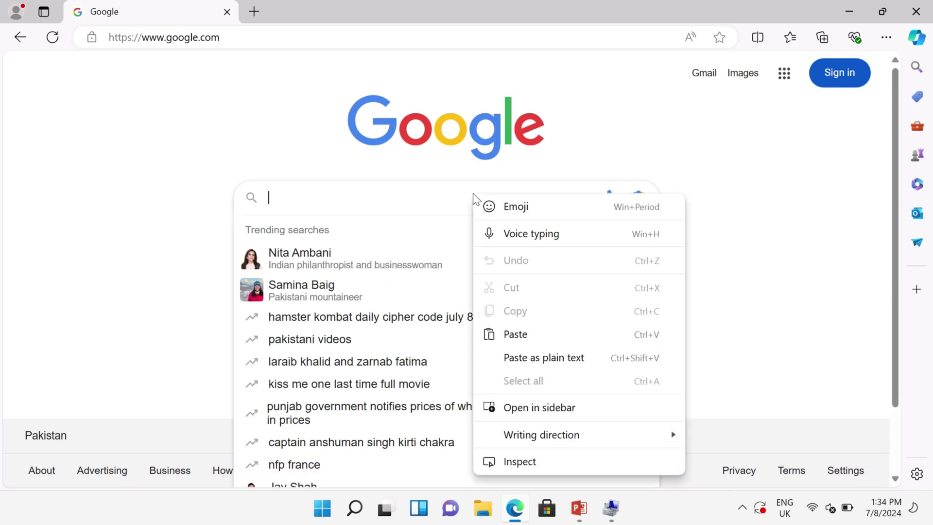
left_click(499, 335)
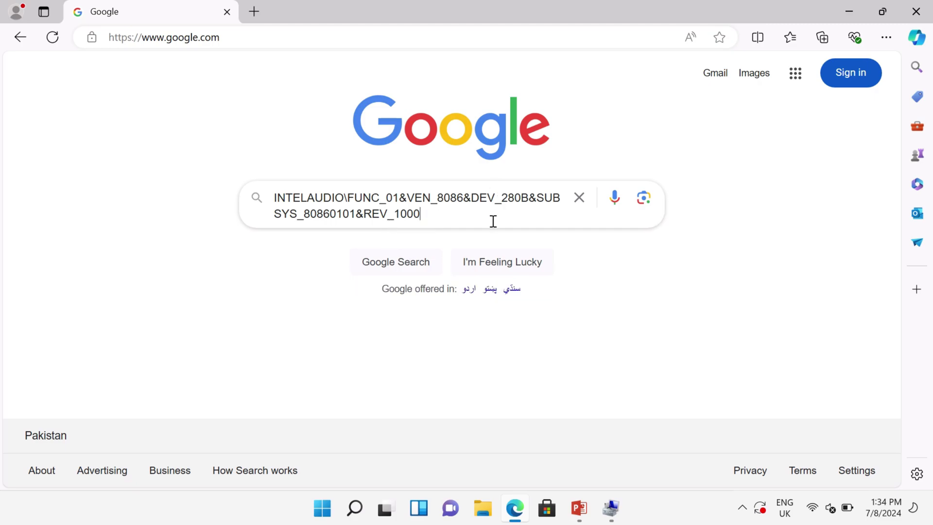
key("Return")
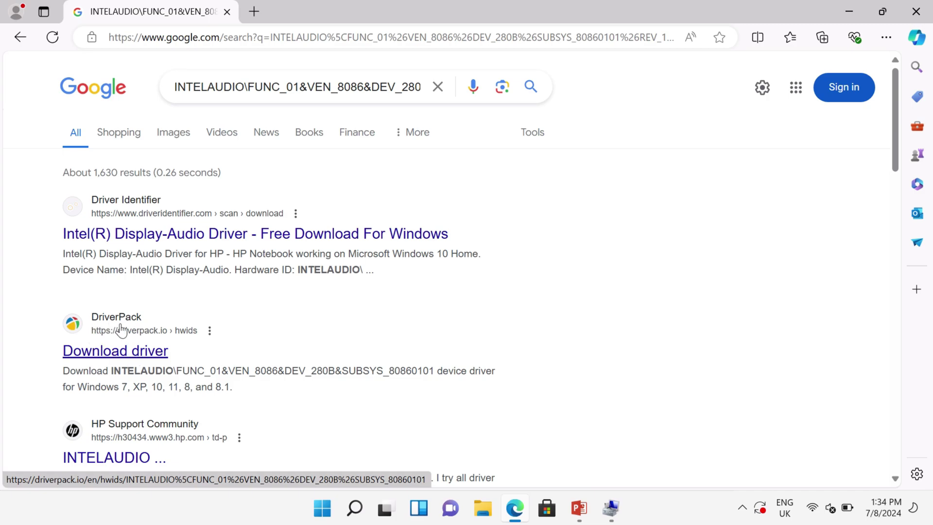
Download the Intel(R) Display Audio driver as a ZIP from the DriverPack page
left_click(111, 353)
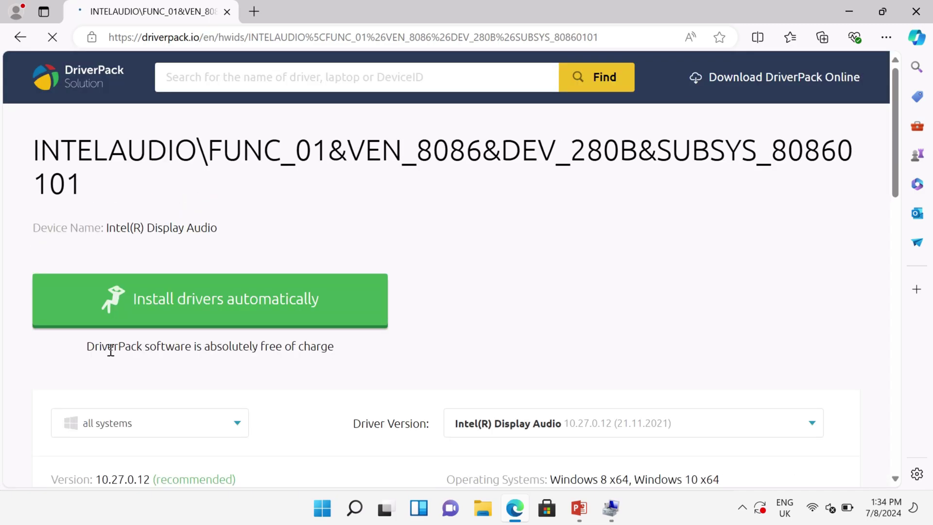
scroll(514, 371, "down", 2)
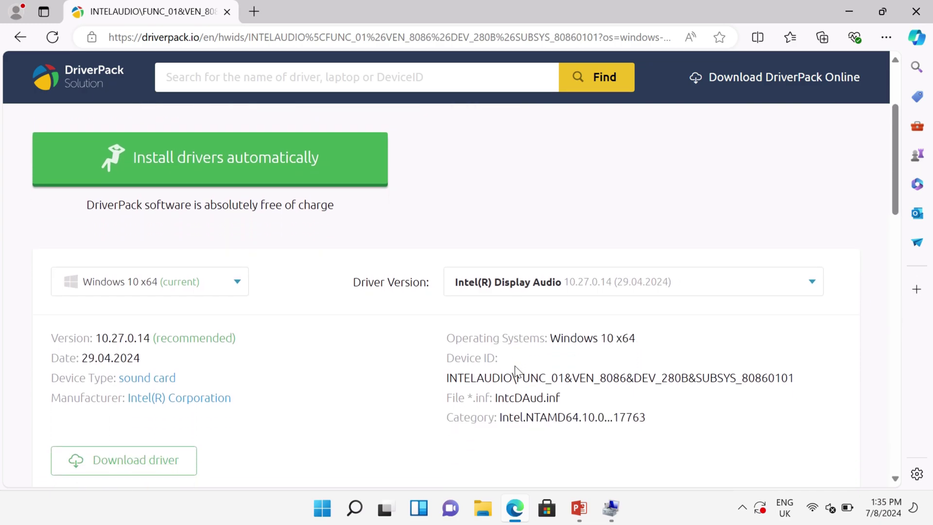
scroll(515, 371, "down", 2)
scroll(515, 371, "up", 1)
scroll(547, 316, "down", 1)
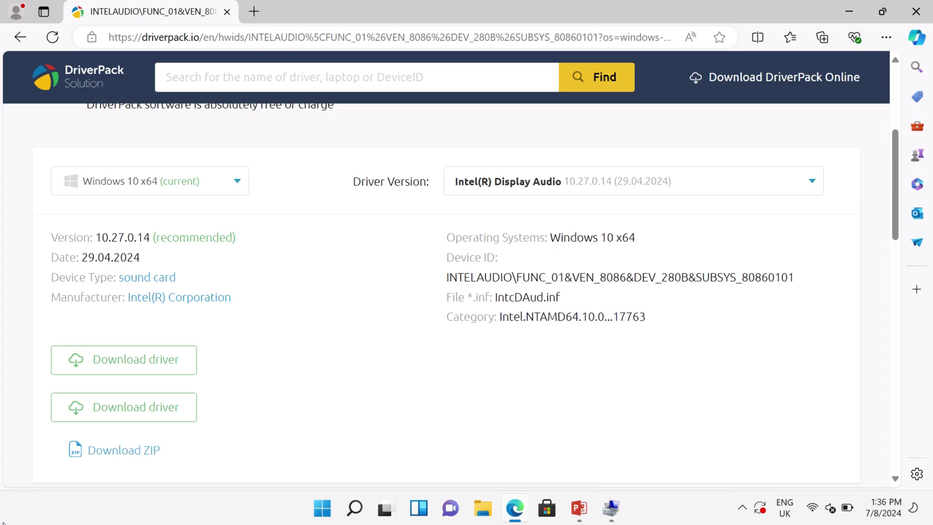
left_click(125, 450)
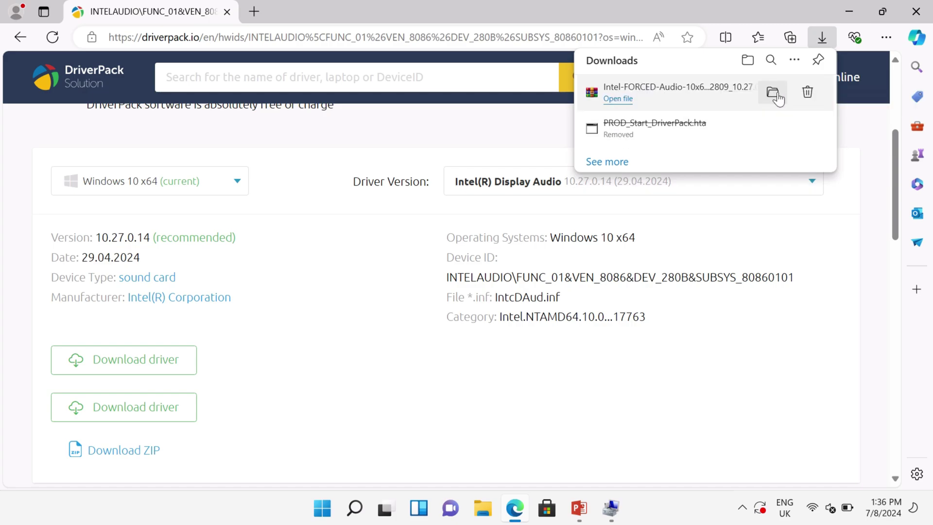
Extract the downloaded Intel-FORCED-Audio archive with WinRAR into its default same-named Downloads folder
left_click(771, 94)
right_click(170, 159)
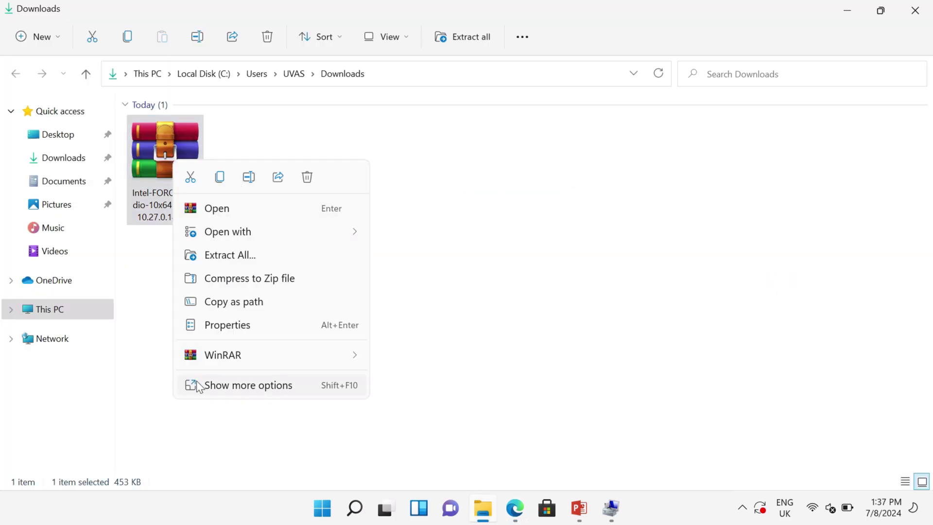
left_click(212, 385)
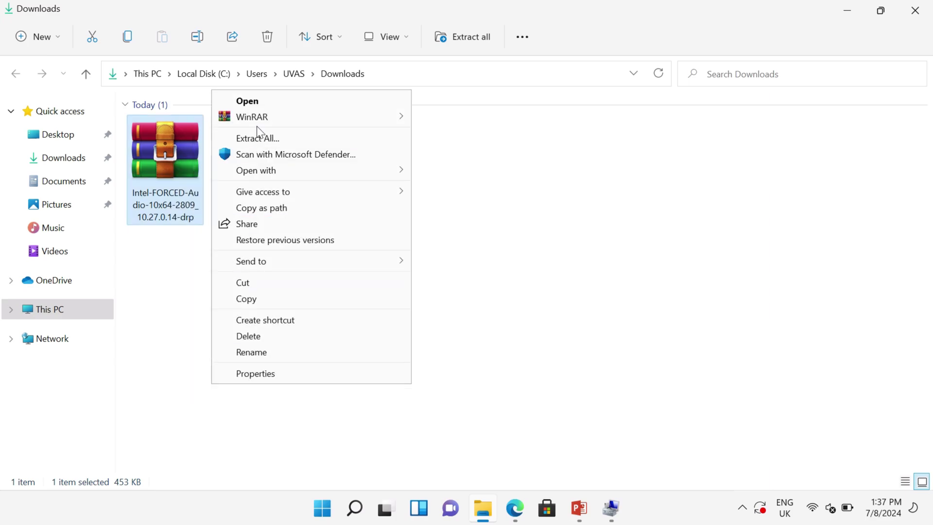
mouse_move(314, 116)
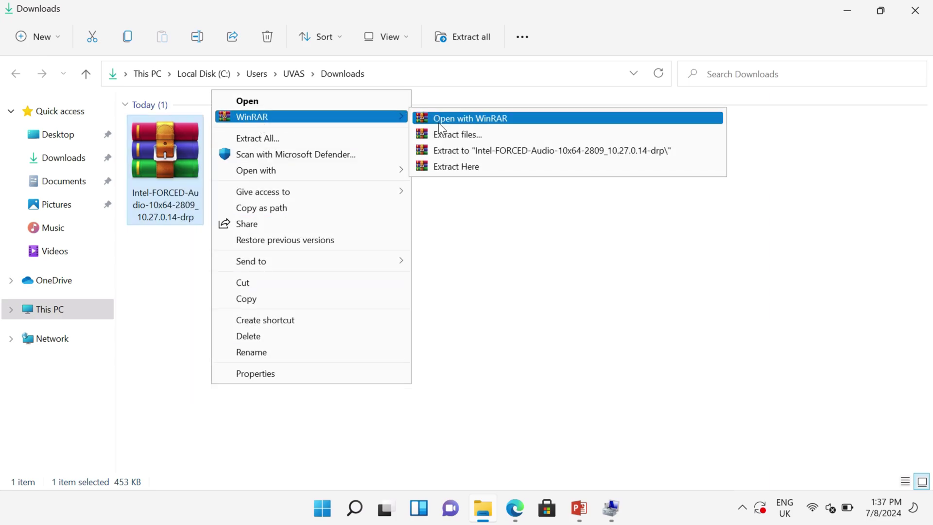
left_click(436, 134)
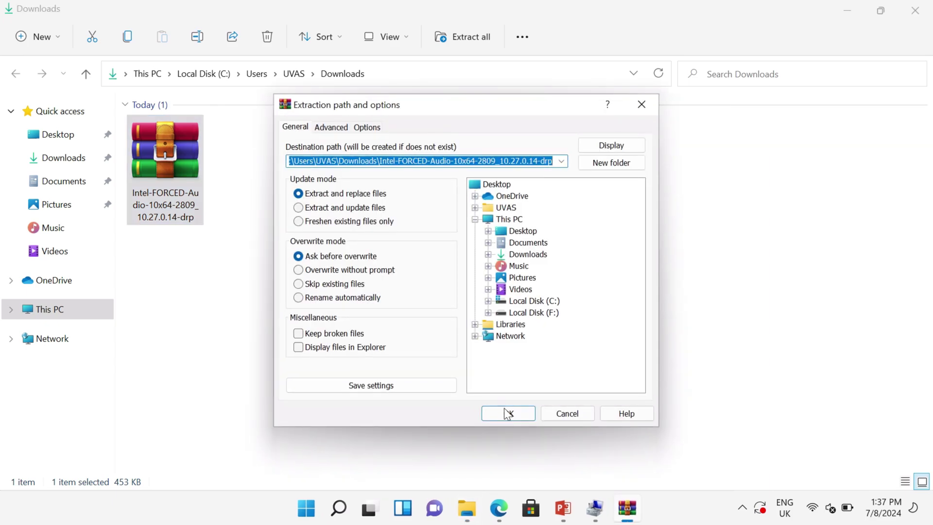
left_click(508, 413)
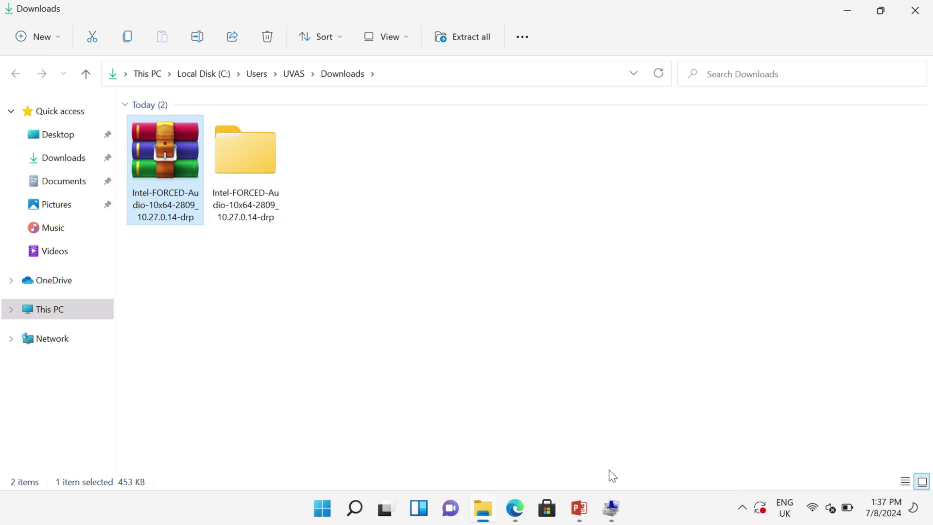
From Intel High Definition Audio's Properties Driver page, start Update Driver
left_click(612, 508)
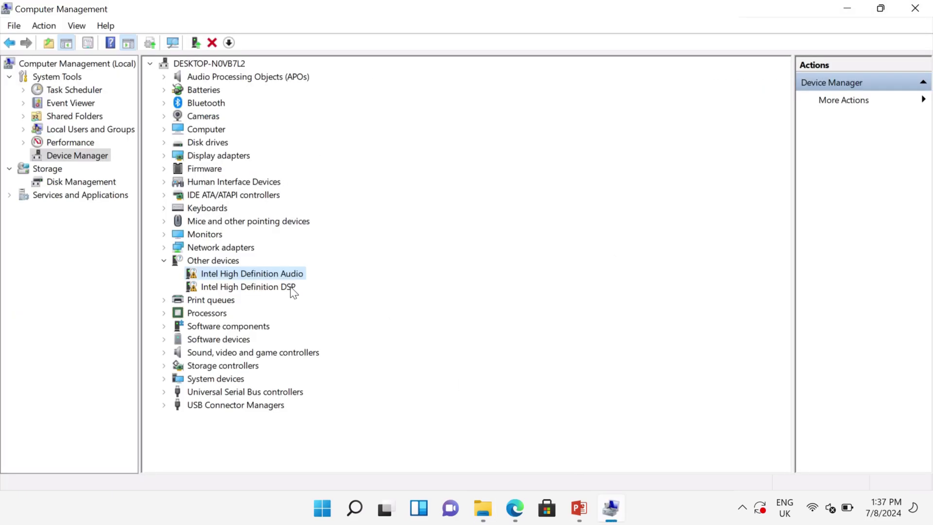
right_click(271, 273)
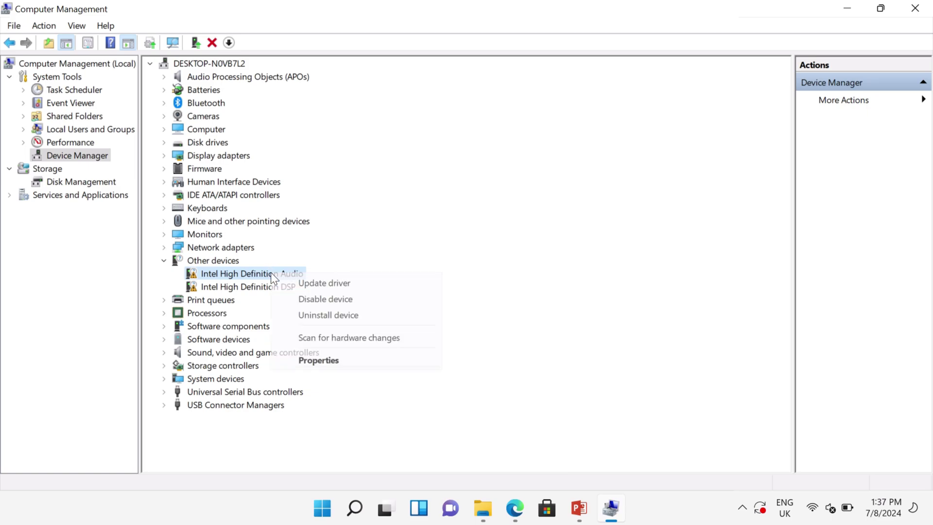
left_click(311, 363)
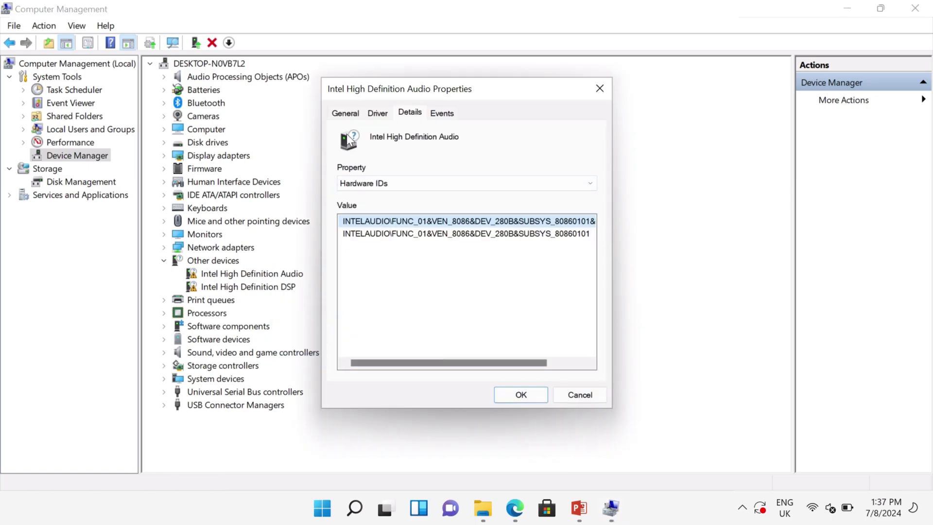
left_click(345, 114)
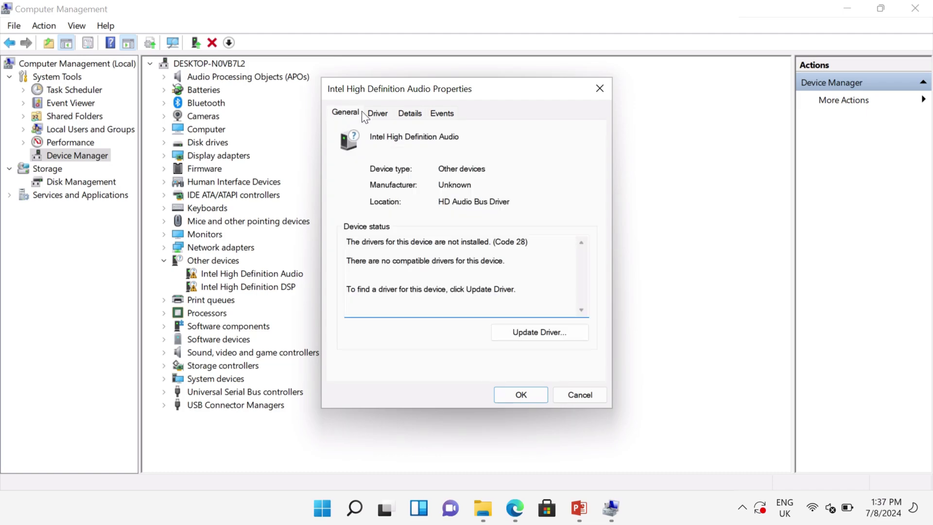
left_click(373, 116)
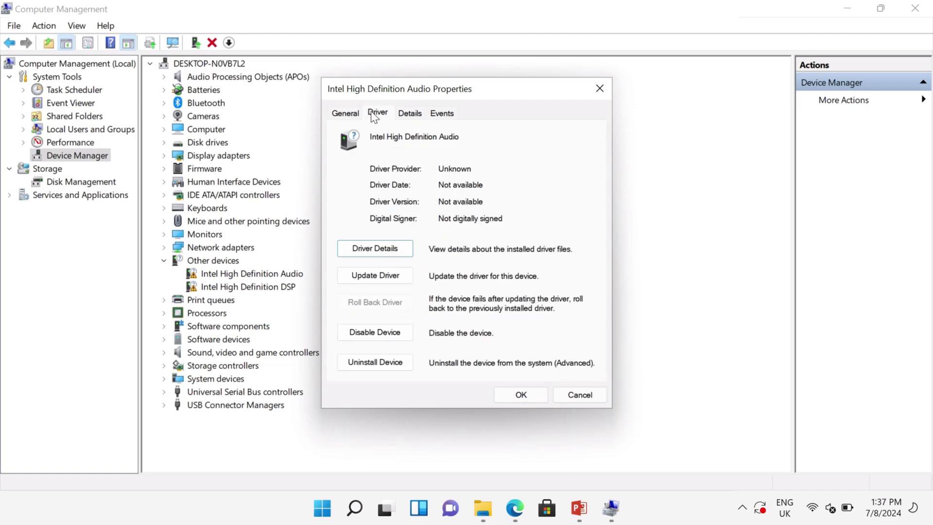
left_click(370, 272)
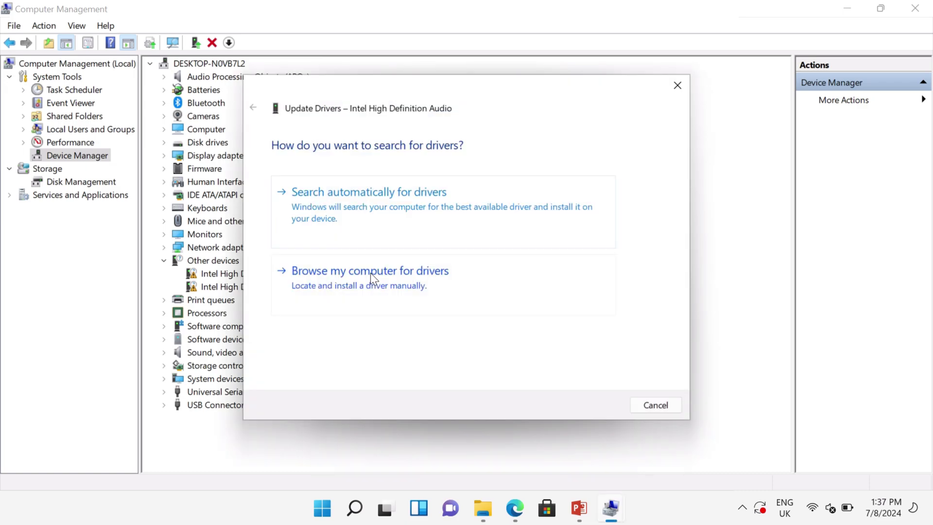
Install the driver by browsing to the extracted Intel-FORCED-Audio folder in Downloads
left_click(340, 270)
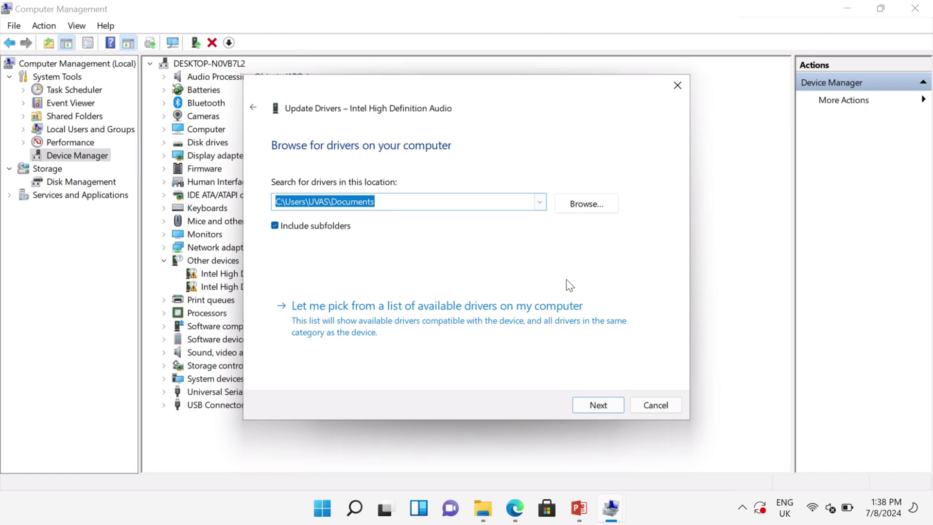
left_click(577, 210)
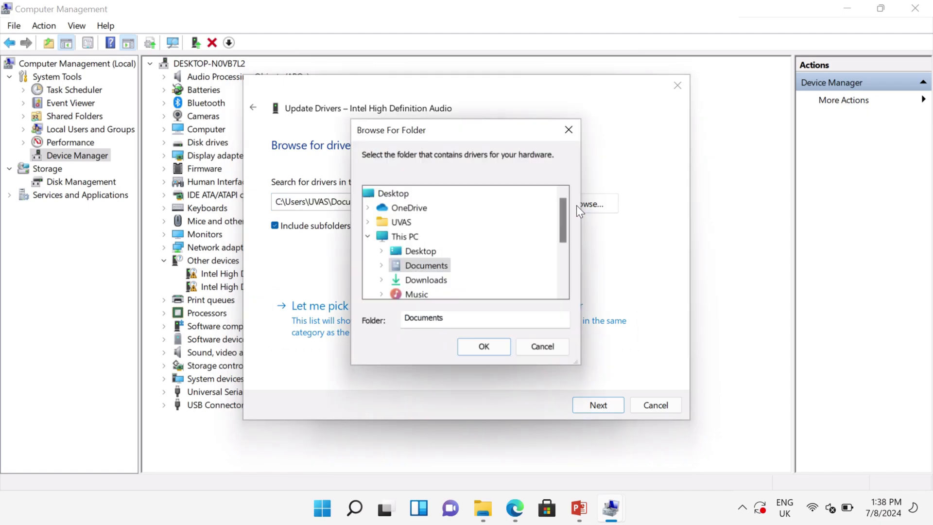
left_click(428, 281)
left_click(442, 283)
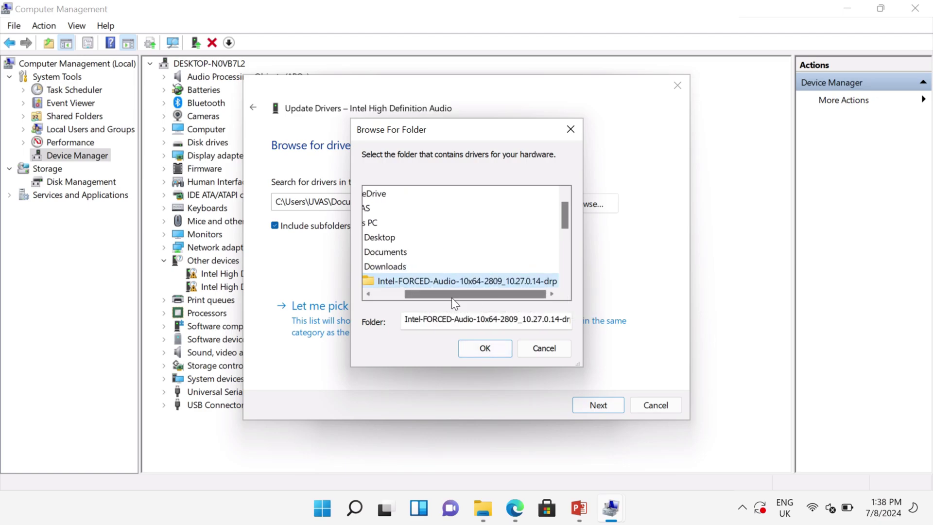
left_click(467, 354)
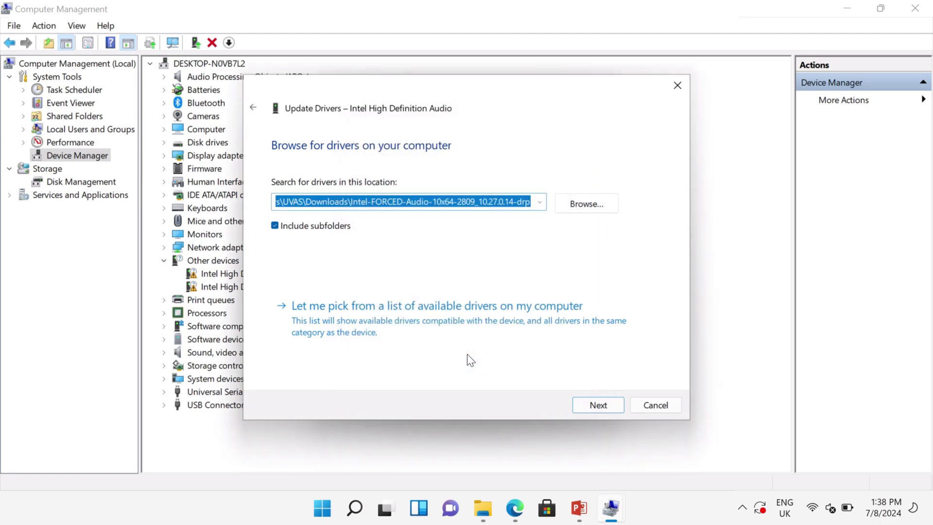
left_click(582, 403)
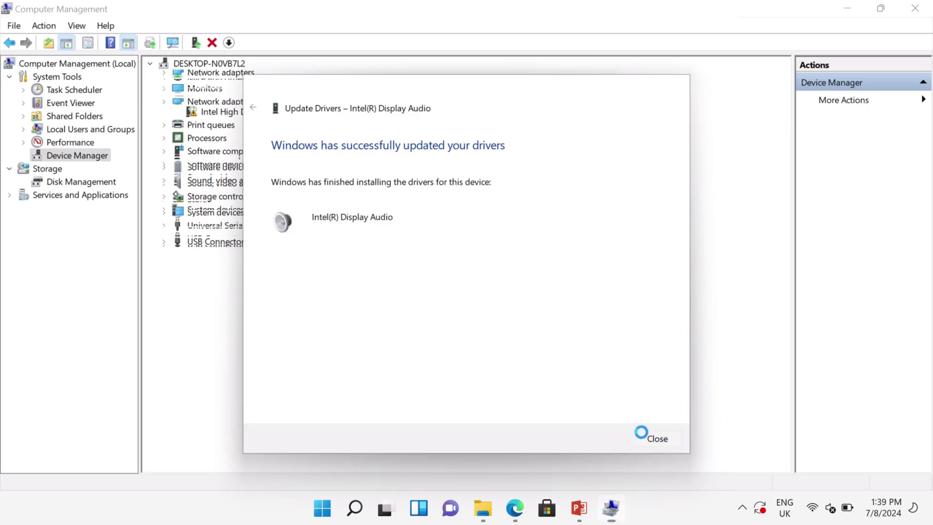
Close the successful update message and the Intel(R) Display Audio properties
left_click(657, 438)
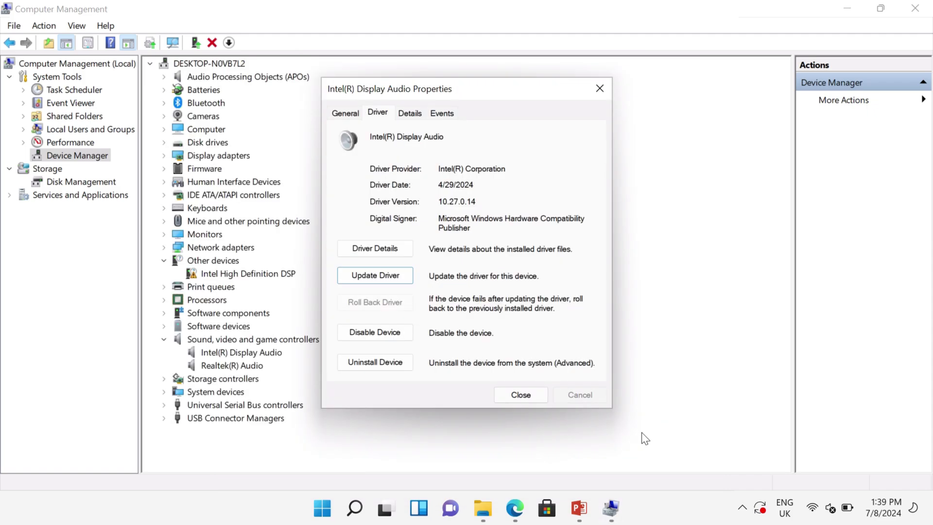
left_click(519, 394)
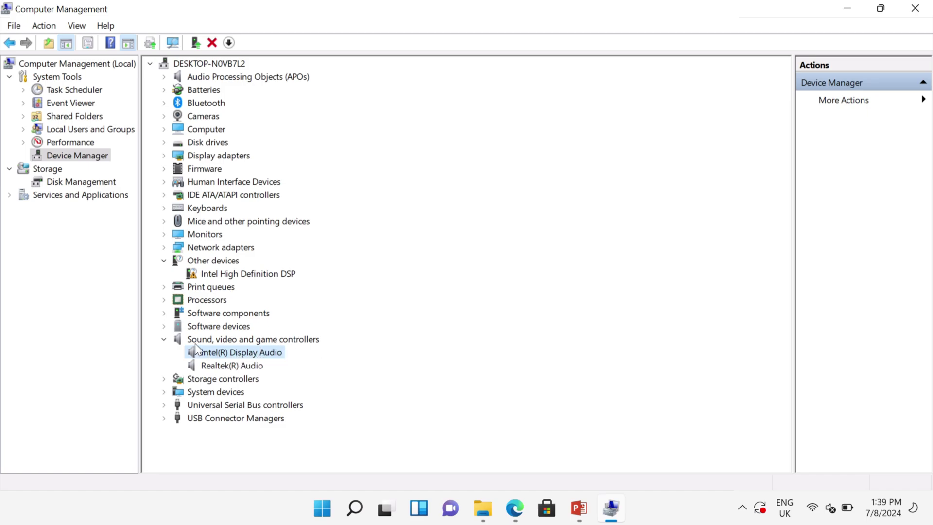
Bring up the Shut down and Restart choices from the Start menu power button
left_click(317, 519)
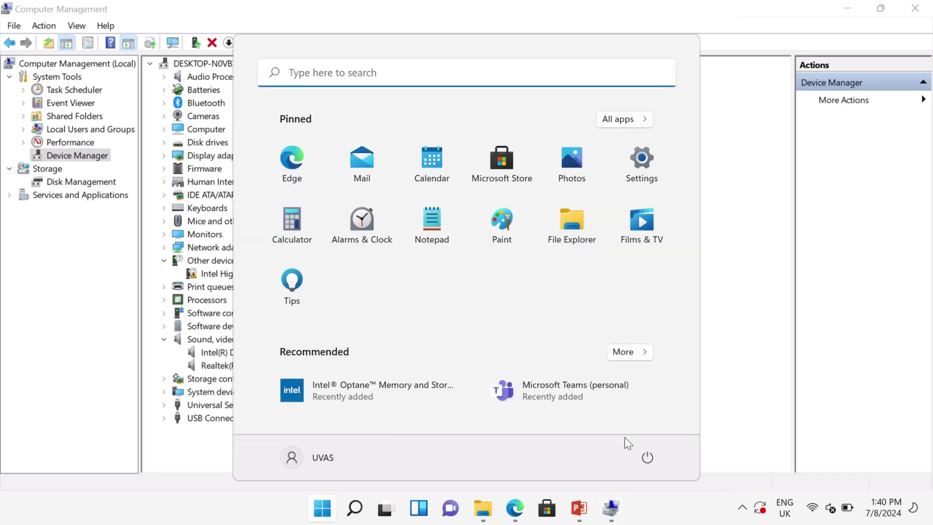
left_click(647, 458)
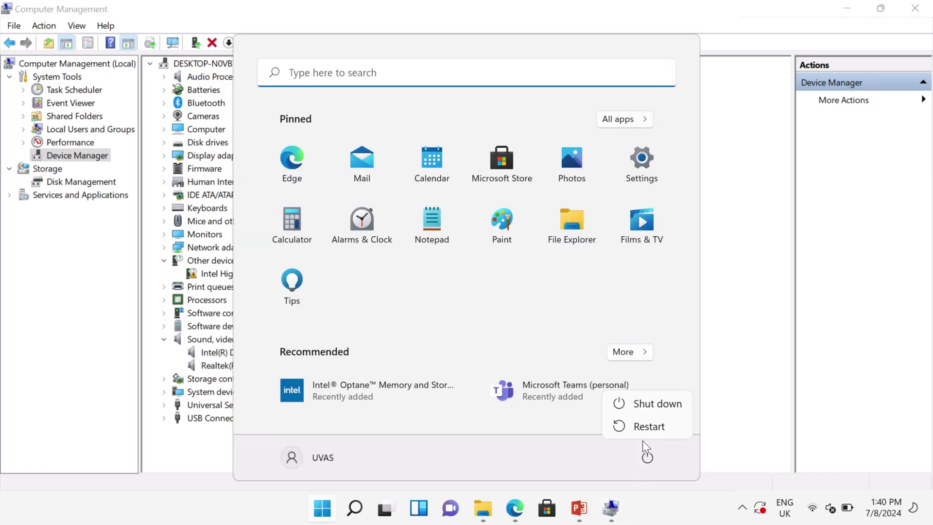